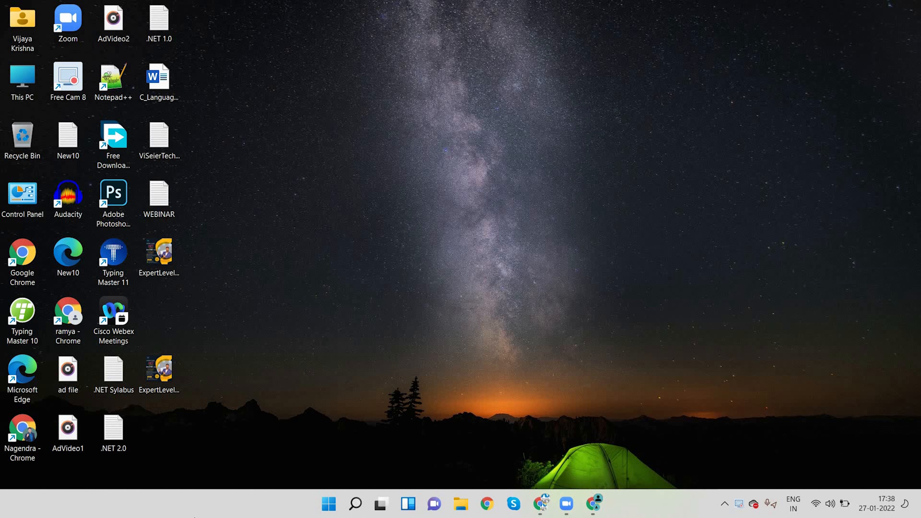
Launch Microsoft SQL Server Management Studio 18 and connect to the local SQLEXPRESS database engine using Windows Authentication
mouse_move(361, 508)
left_click(355, 507)
type("ssms")
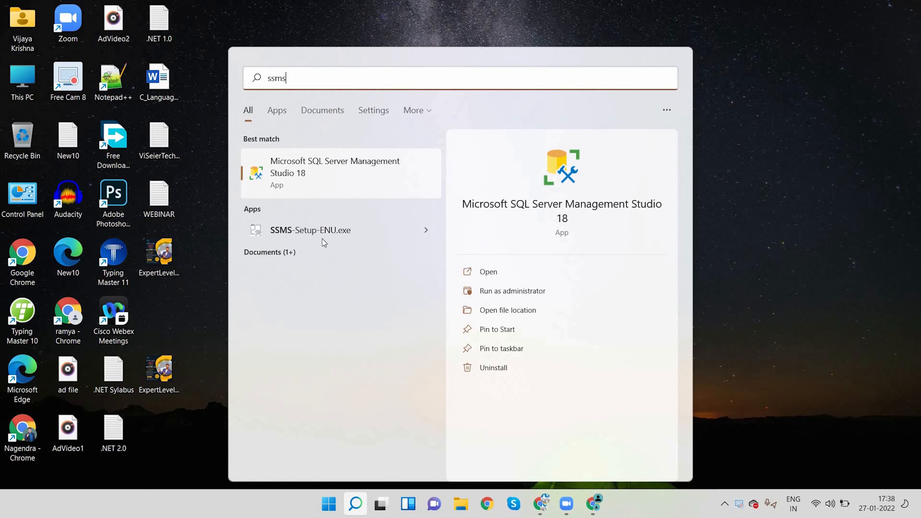
left_click(295, 169)
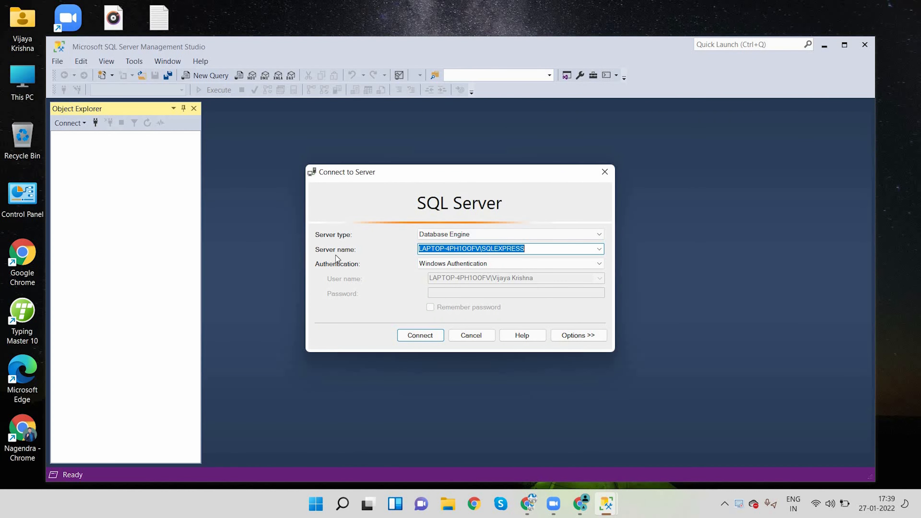
left_click(421, 336)
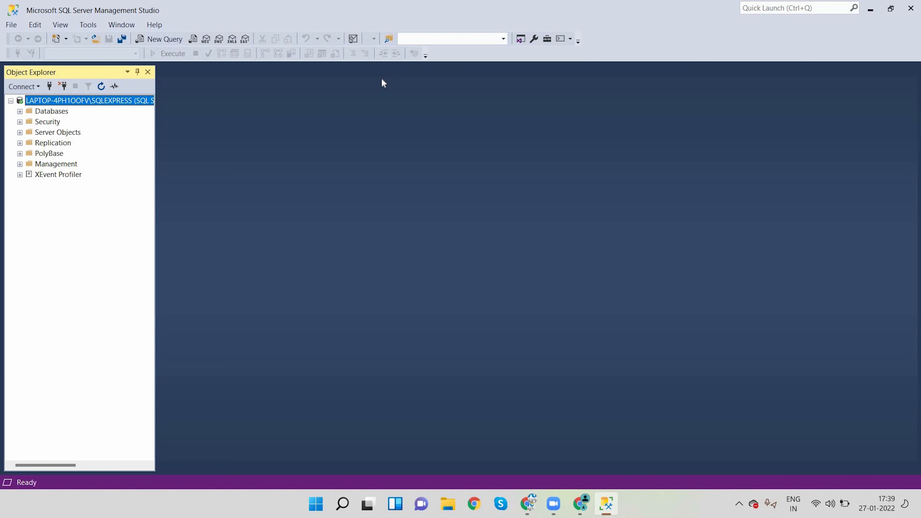
Create a new database named Invoice on the connected server
left_click(20, 111)
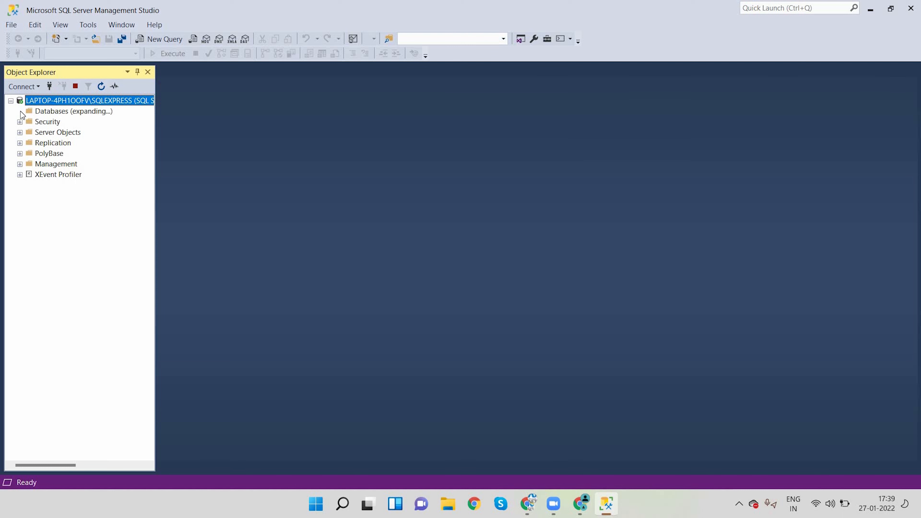
right_click(56, 111)
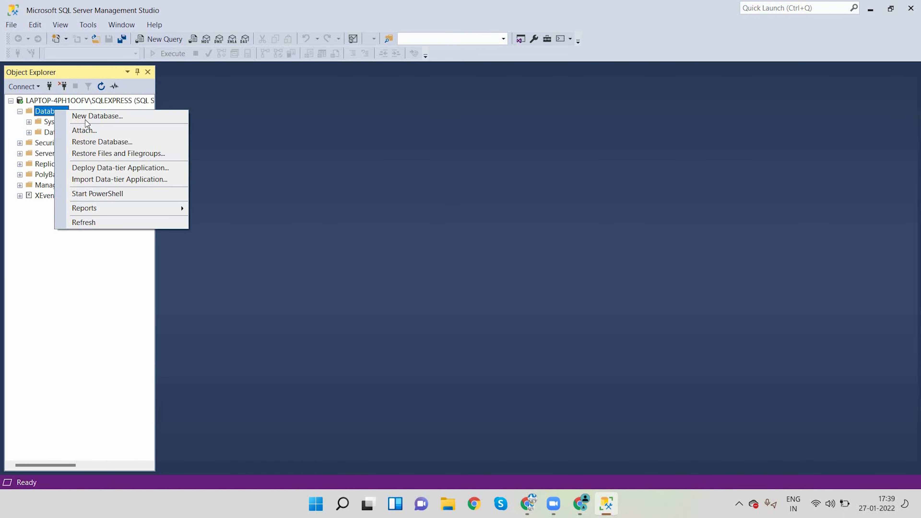
left_click(100, 119)
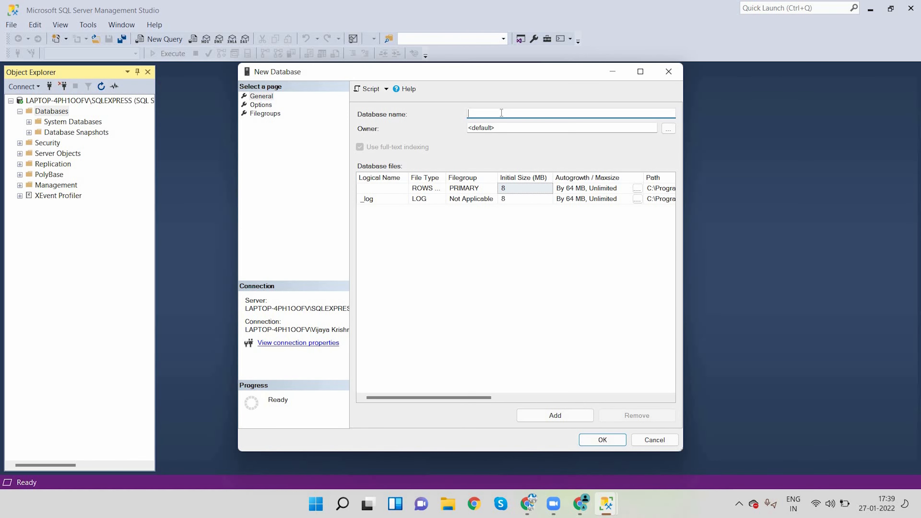
type("Invoice")
left_click(603, 441)
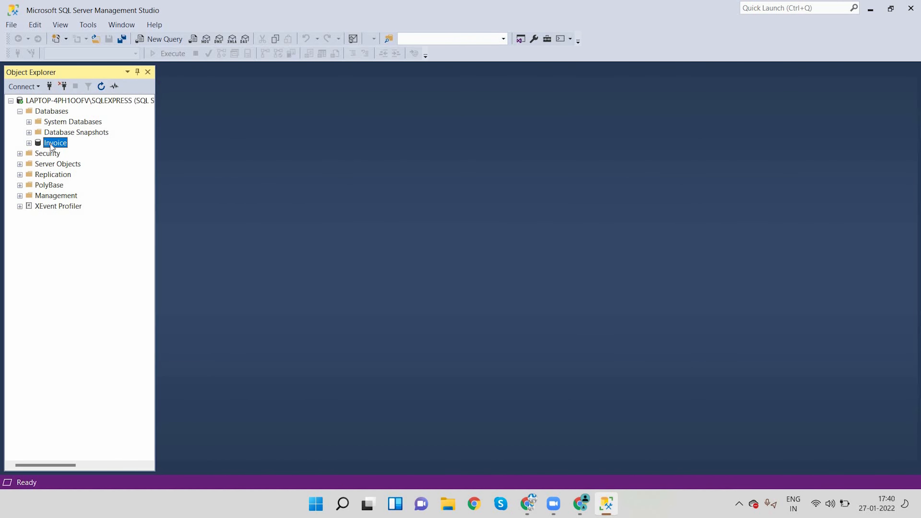
Start a new table in the Invoice database and define a CustomerCode column of type nvarchar(50)
left_click(28, 143)
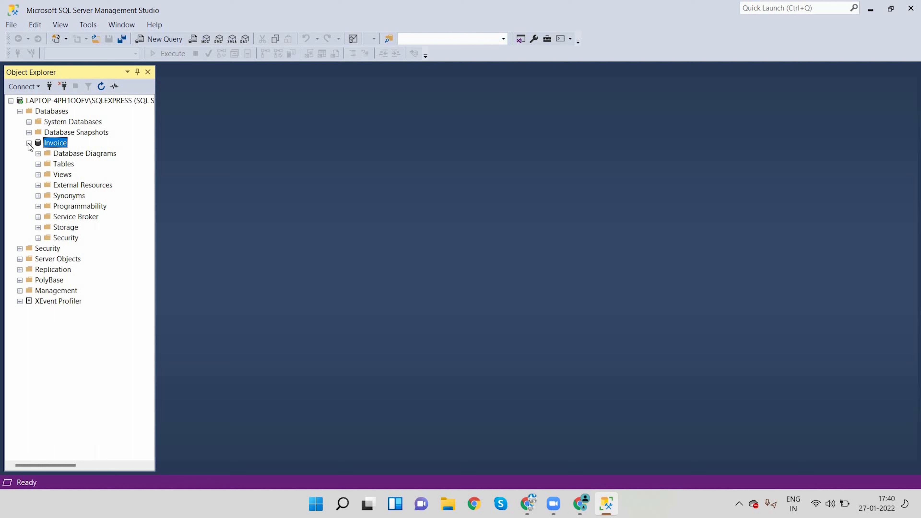
right_click(65, 167)
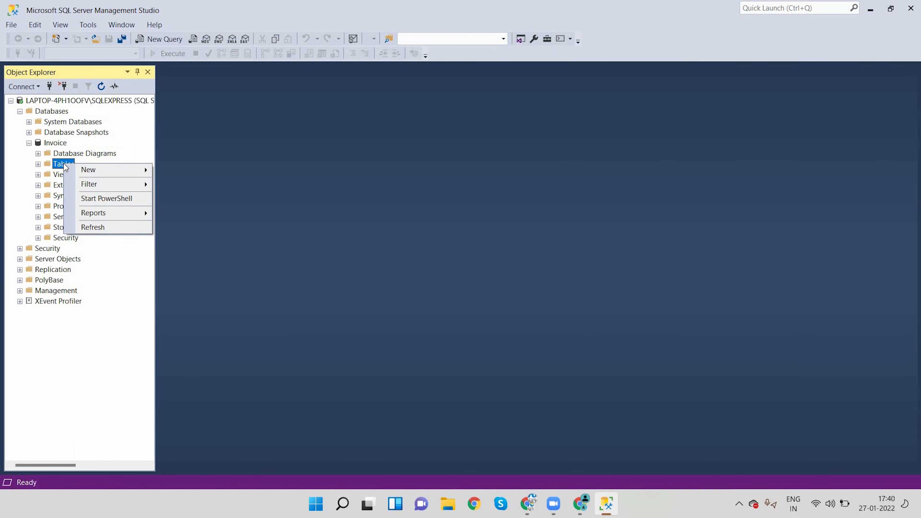
mouse_move(95, 173)
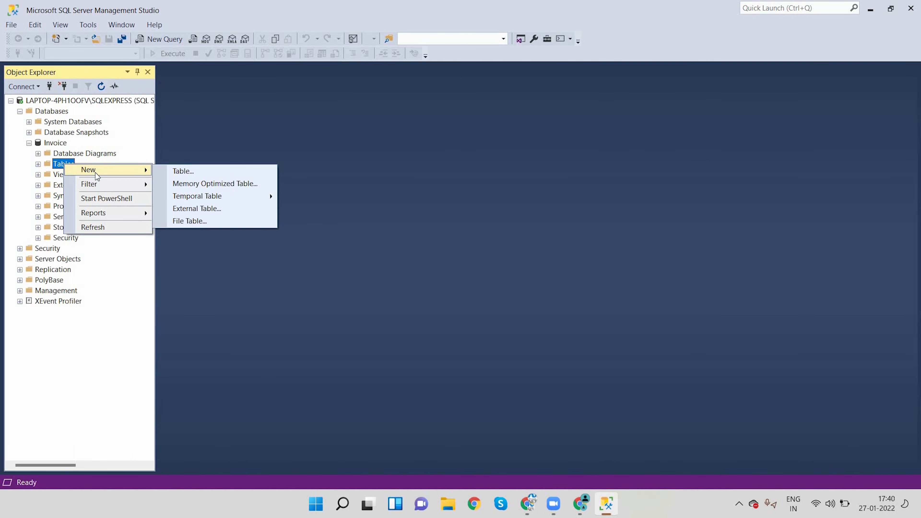
left_click(186, 170)
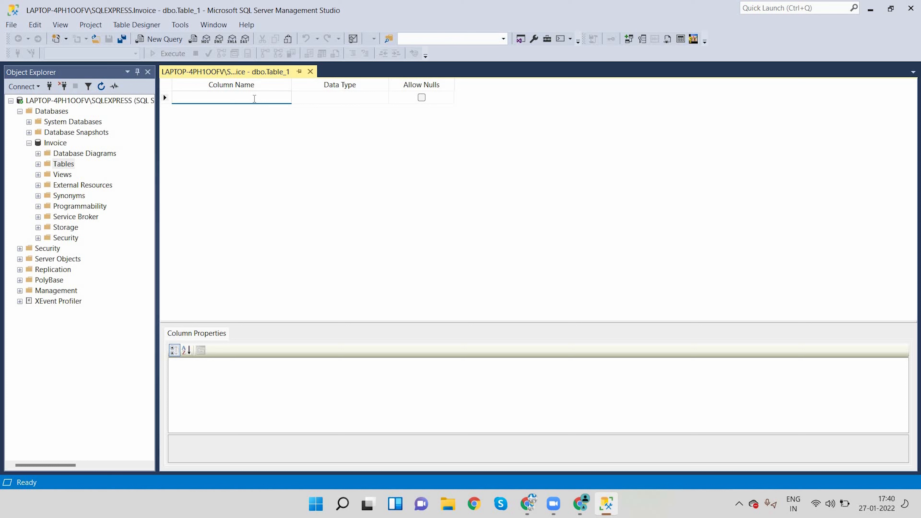
type("CustomerCode")
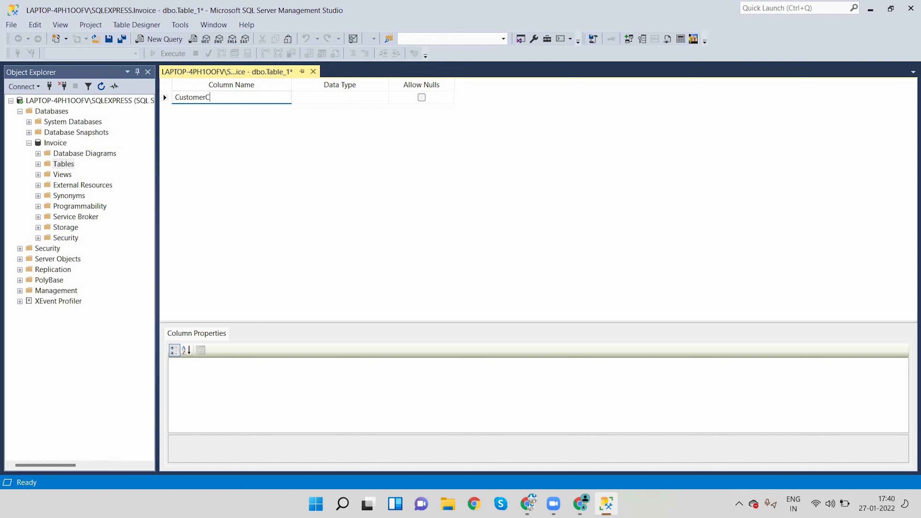
left_click(349, 98)
type("nva")
key("Right")
key("Tab")
key("Tab")
Add a second column named CustomerName with the data type nvarchar(50)
type("Customer")
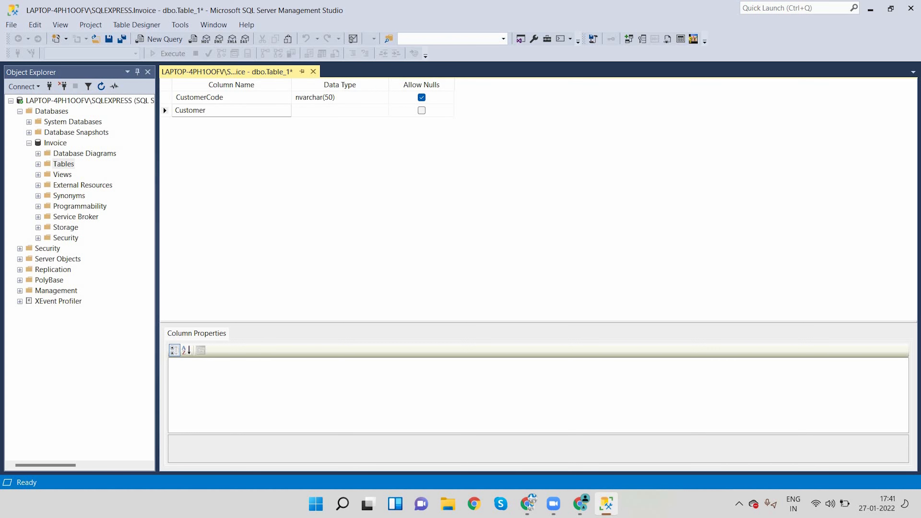
type("Name")
left_click(323, 111)
type("nvarchar(50")
key("Right")
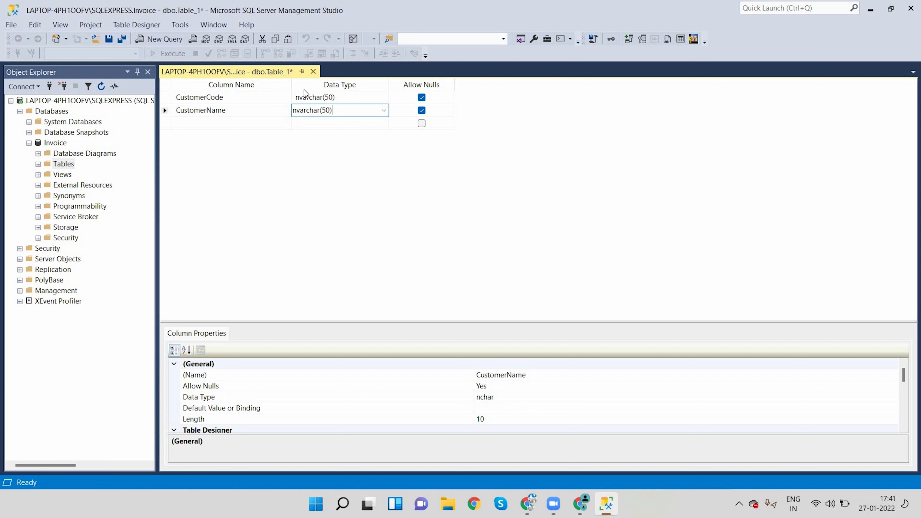
left_click(559, 153)
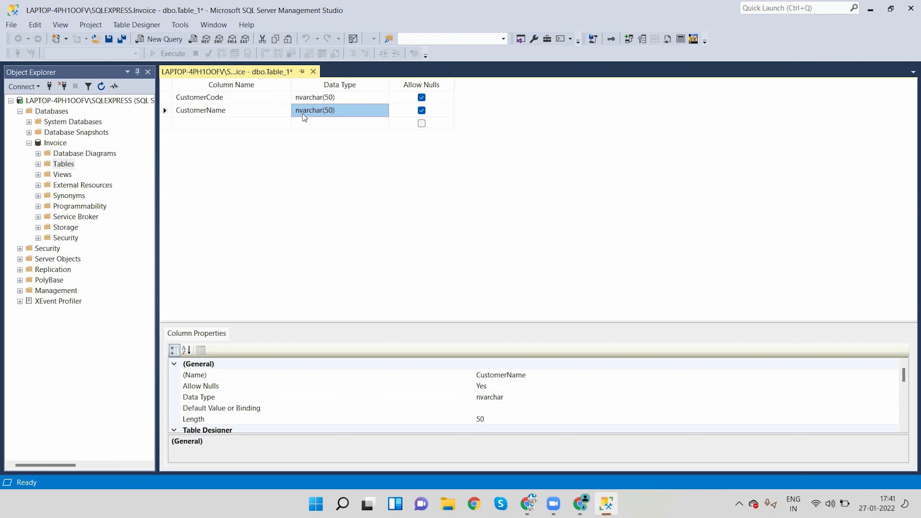
Save the new table design under the name tblCustomers, with nulls allowed for CustomerCode
left_click(421, 98)
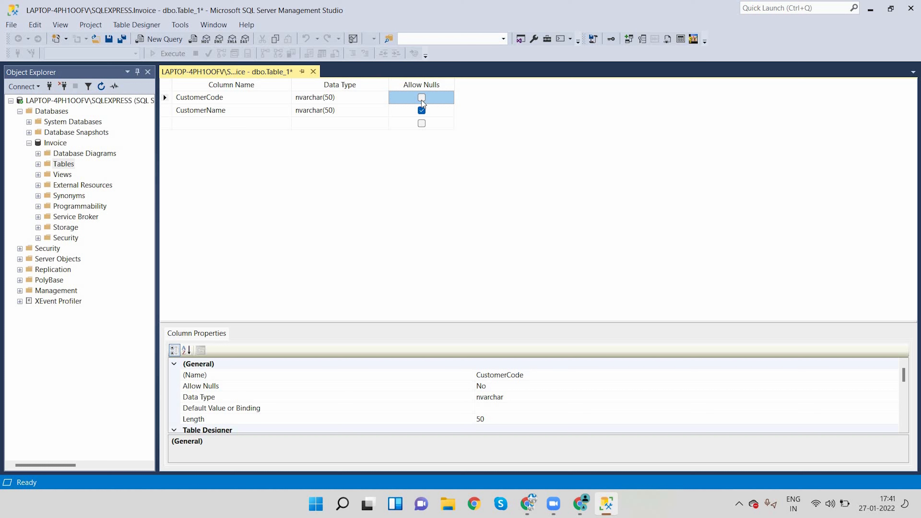
left_click(421, 98)
key("ctrl+s")
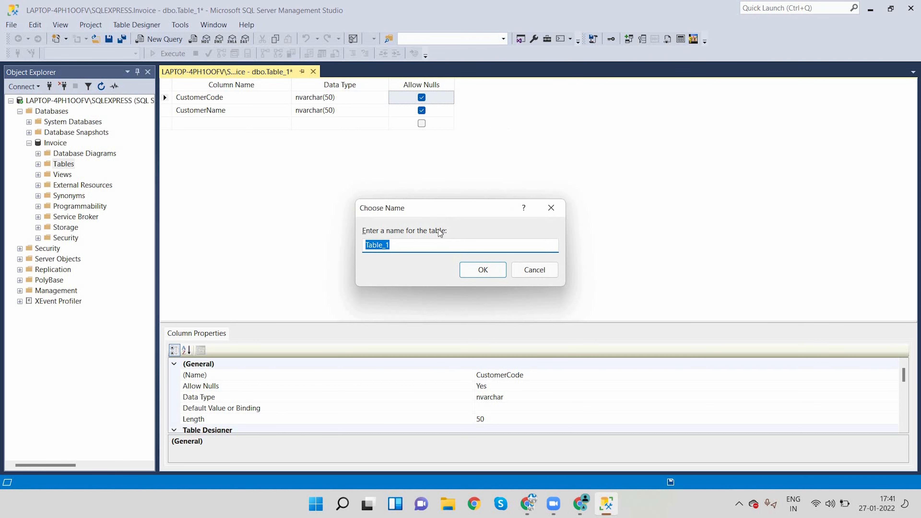
type("tblCustomers")
key("Return")
Refresh the Invoice database's tables and expand tblCustomers down to its list of columns
double_click(63, 164)
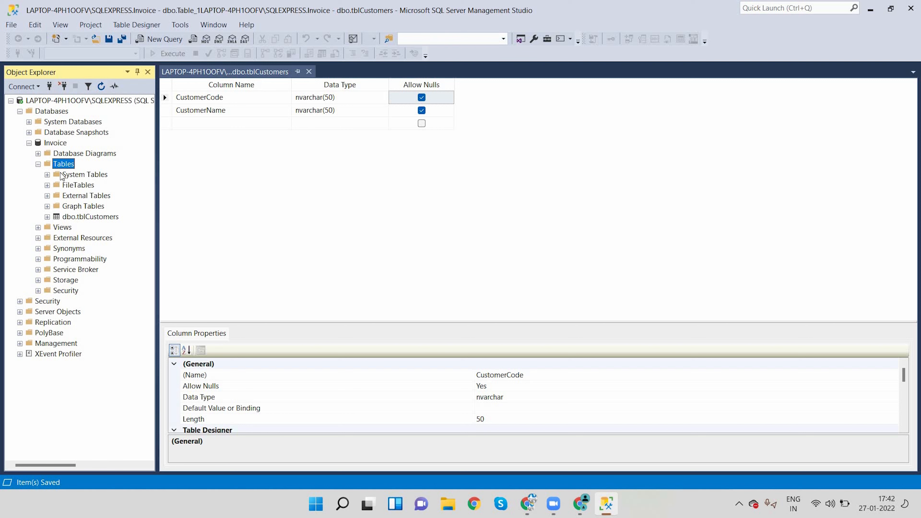
left_click(101, 87)
left_click(47, 217)
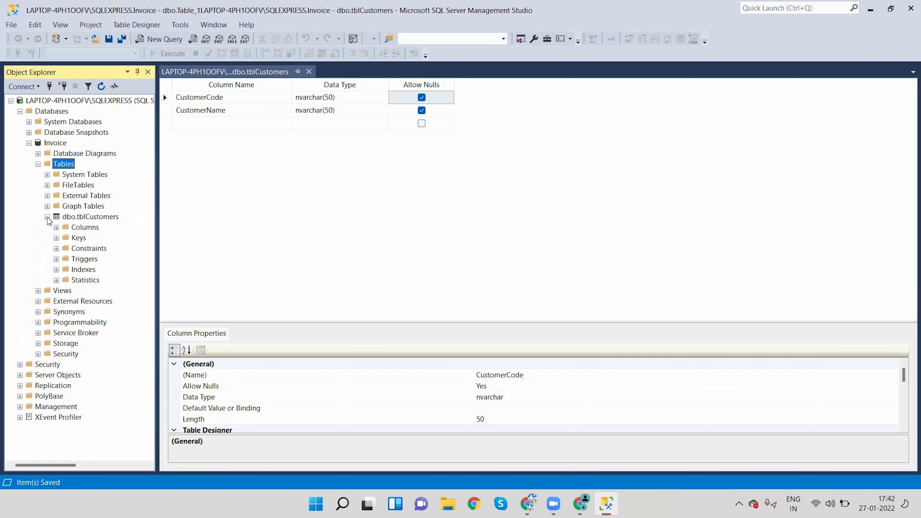
left_click(56, 227)
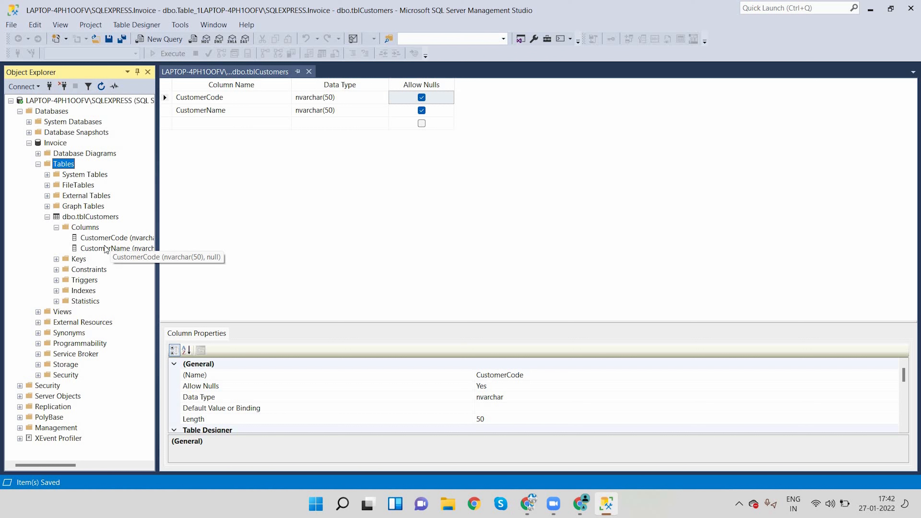
Open the top 200 rows of tblCustomers for editing and enter the first customer's code and name
right_click(98, 219)
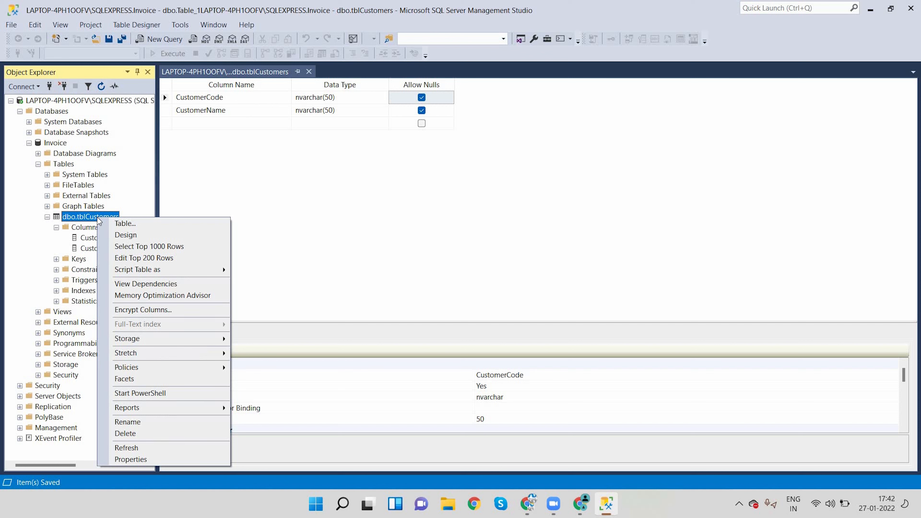
left_click(158, 258)
type("1")
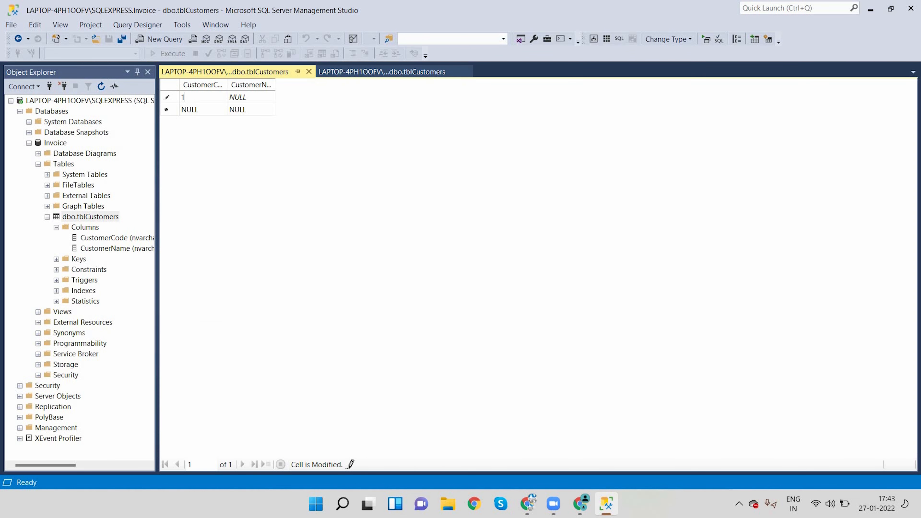
type("001")
key("Tab")
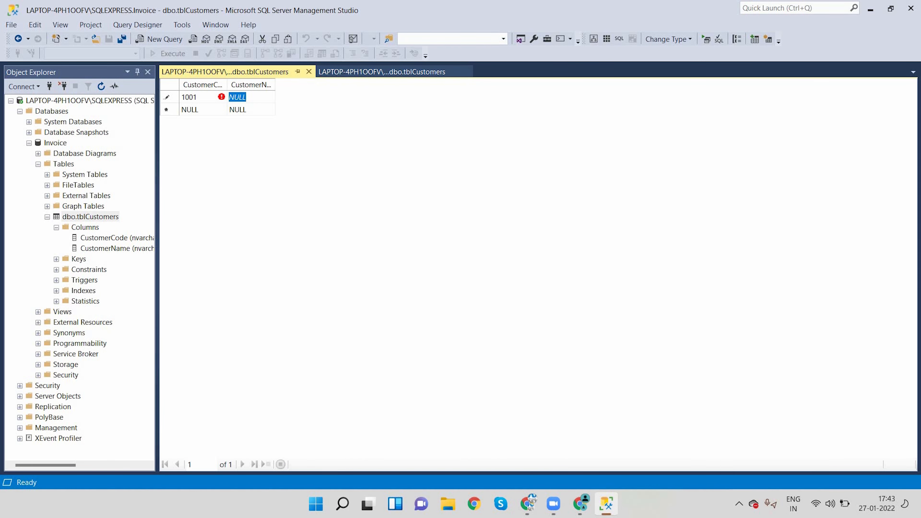
type("Vijay")
key("Return")
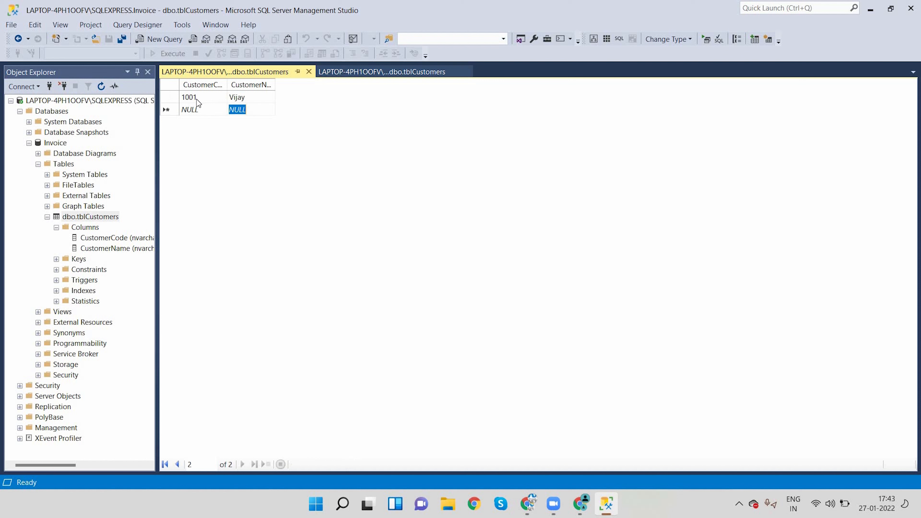
Add a second row to tblCustomers with the next customer's code and name
left_click(194, 109)
type("1002")
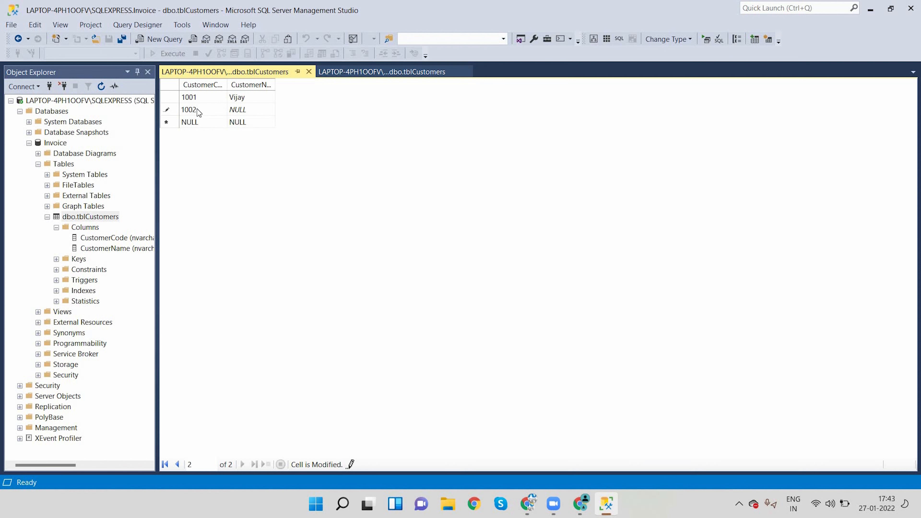
key("Tab")
type("Krishna")
key("Return")
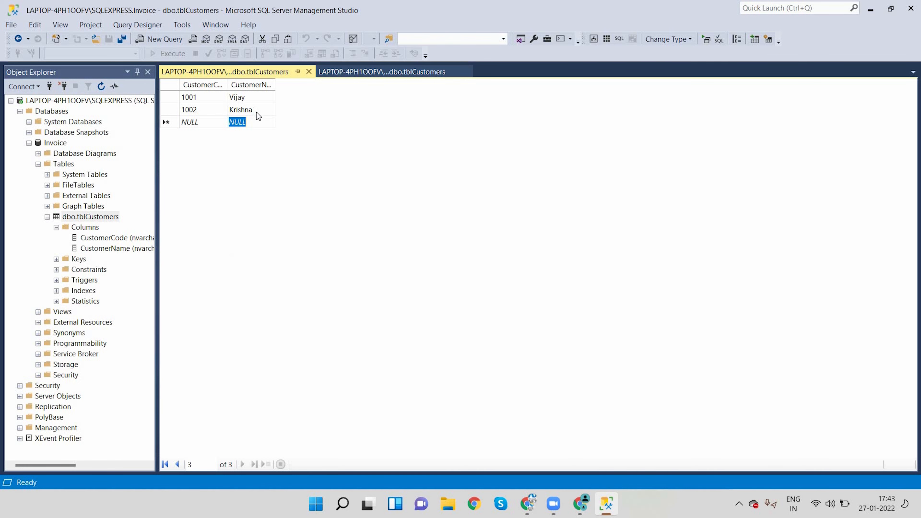
Close the table's data and design windows, and reopen the top 200 rows of tblCustomers to check the stored records
left_click(308, 71)
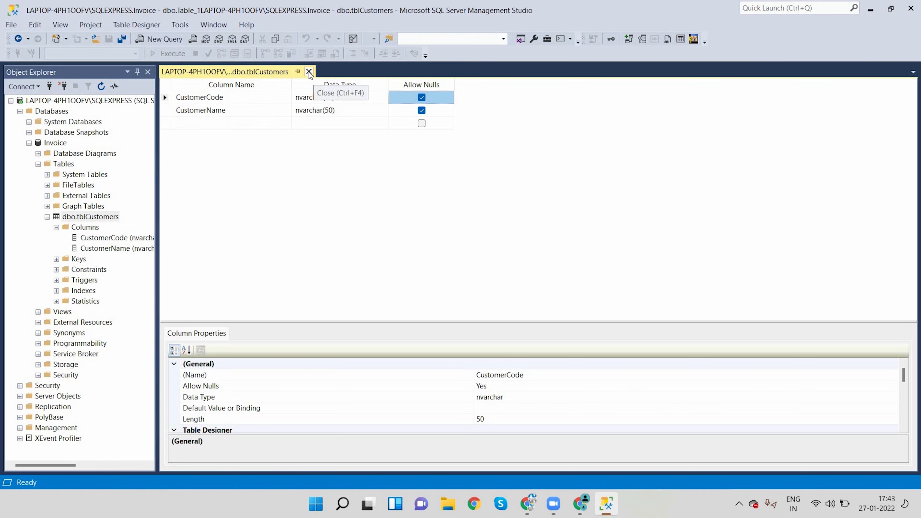
left_click(300, 72)
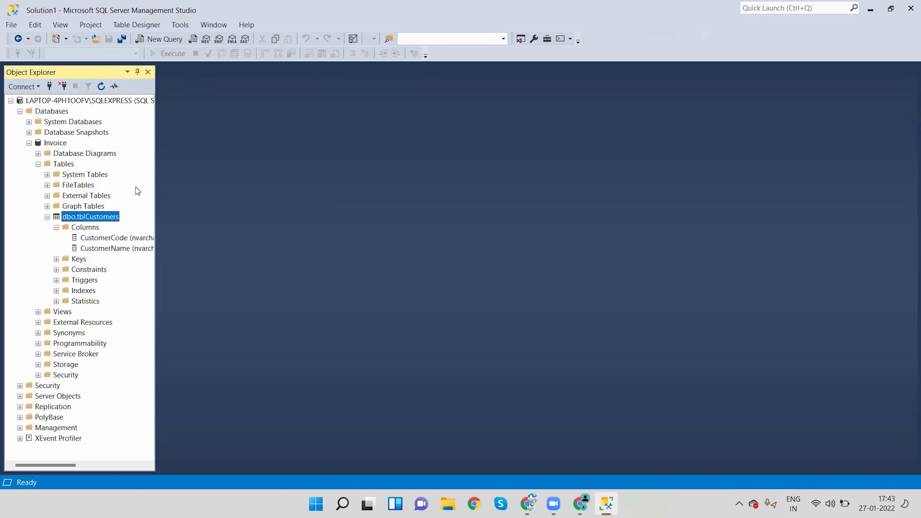
right_click(92, 218)
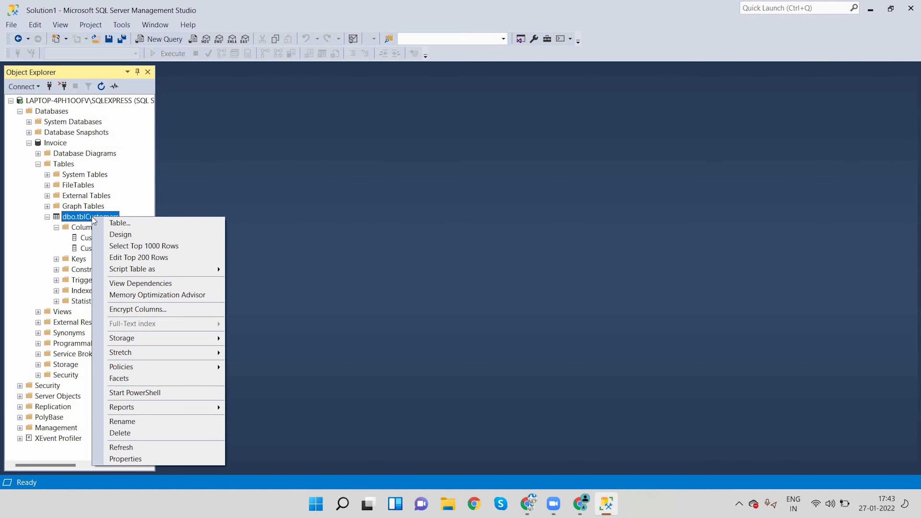
left_click(161, 259)
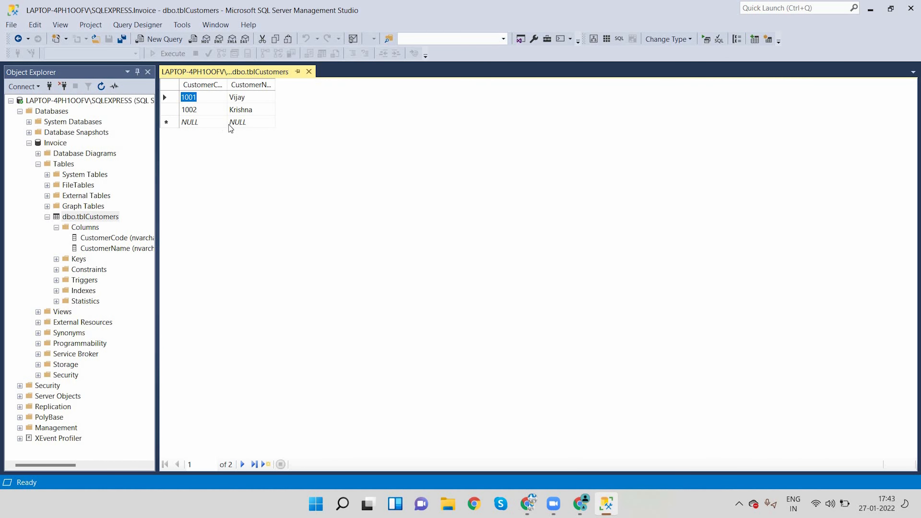
Open the design of tblCustomers to review its column names, data types and null settings
left_click(90, 217)
key("F2")
key("Escape")
right_click(107, 219)
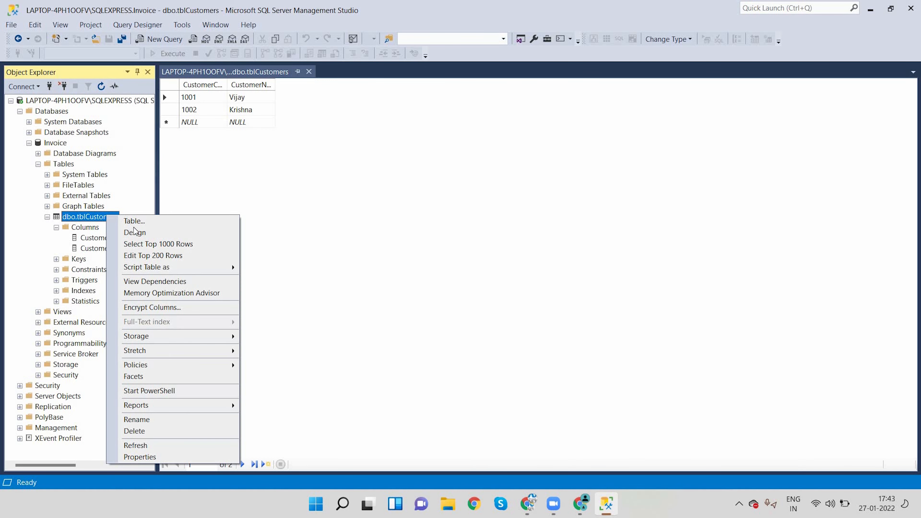
left_click(139, 234)
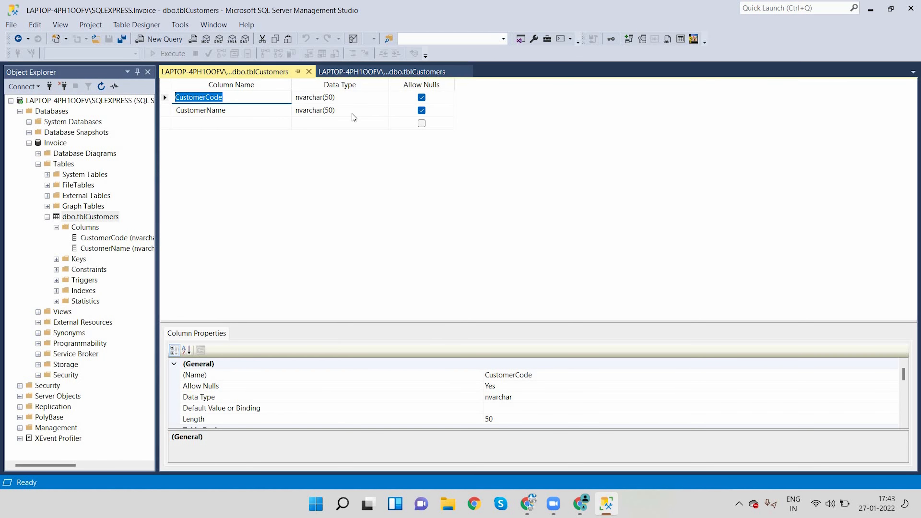
left_click(248, 134)
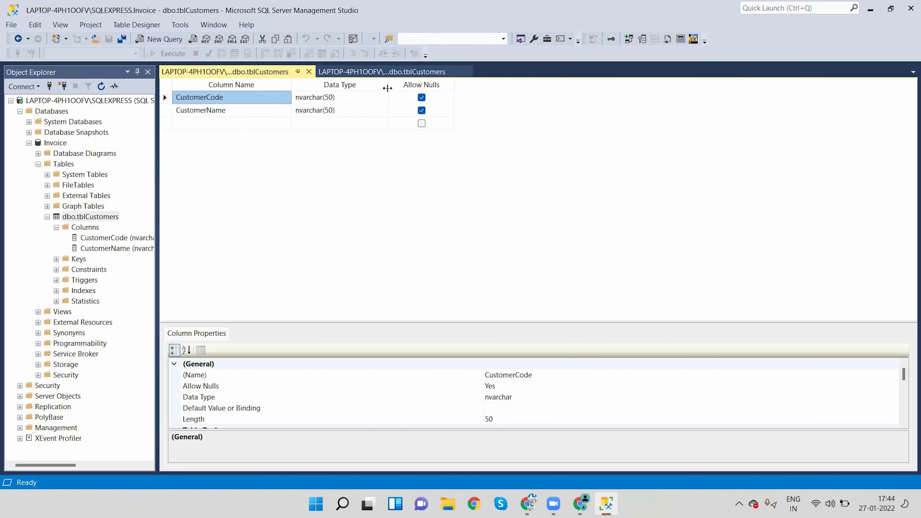
Return to the tblCustomers rows and replace the second customer's name with a different one
left_click(388, 72)
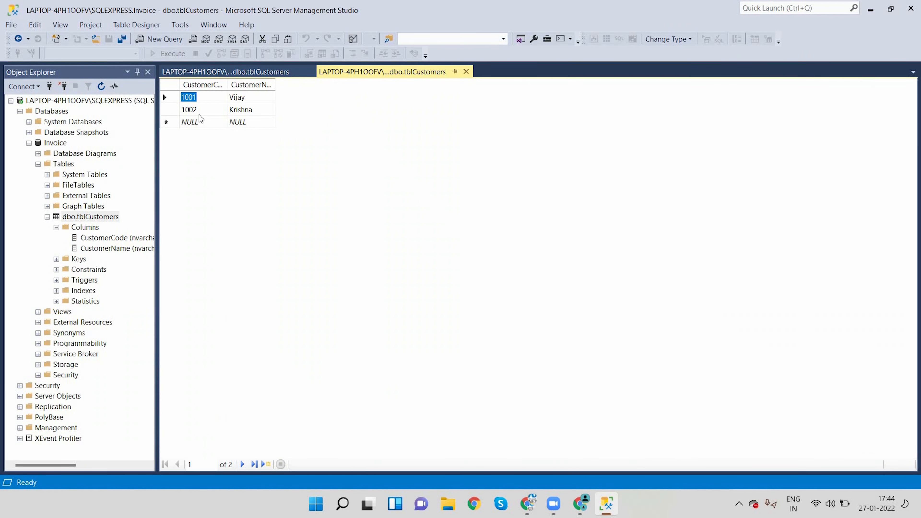
left_click(257, 109)
key("BackSpace")
type("Seier")
key("Return")
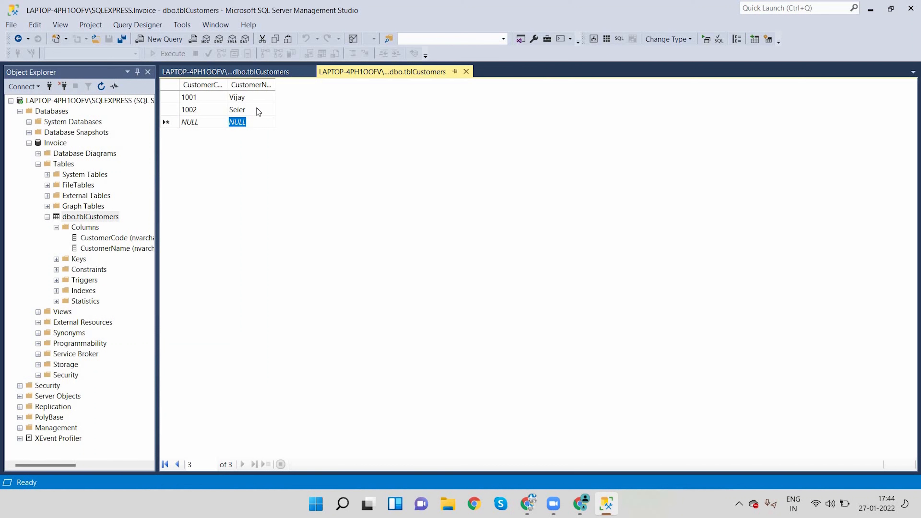
Delete the second customer's row from tblCustomers and confirm the permanent deletion
left_click(174, 110)
right_click(174, 110)
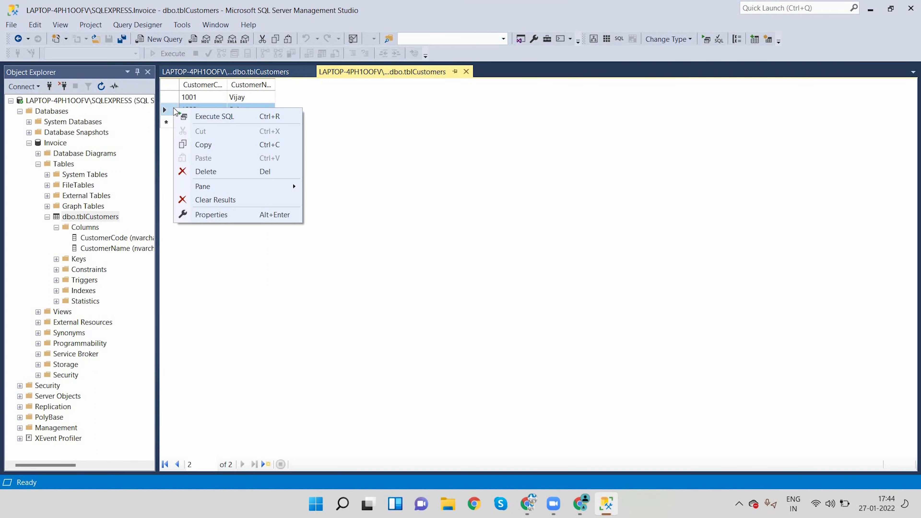
left_click(212, 172)
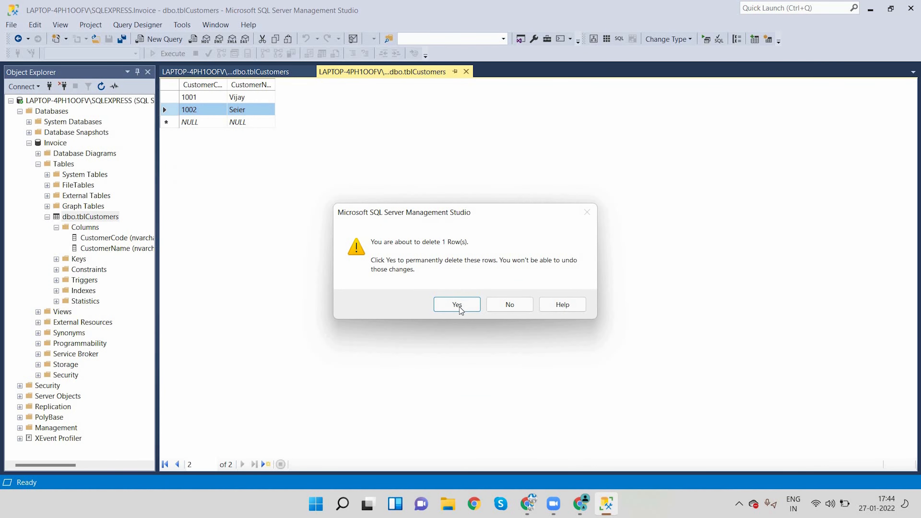
left_click(457, 304)
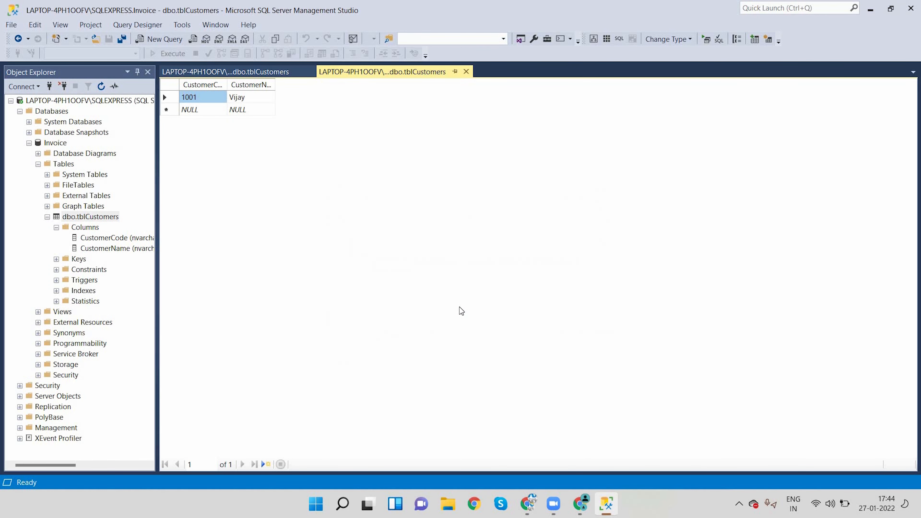